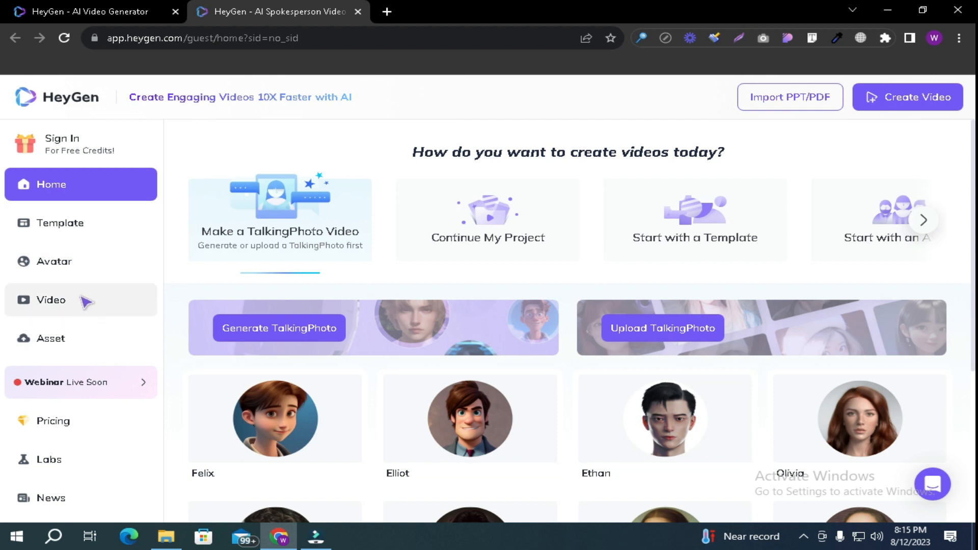
Start a new video from the News Studio template in the landscape Breaking News public templates.
{"action": "left_click", "coordinate": [61, 223]}
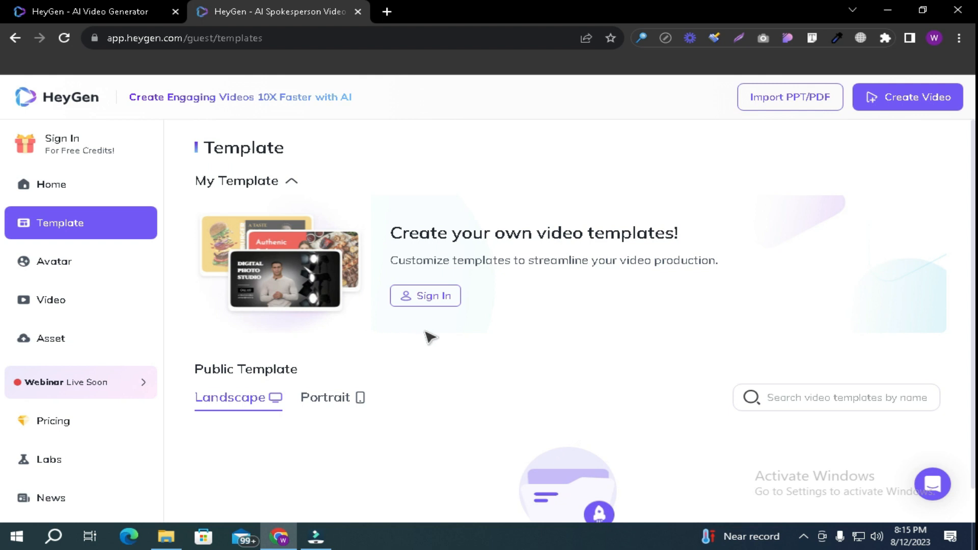
{"action": "scroll", "coordinate": [428, 334], "scroll_direction": "down", "scroll_amount": 1}
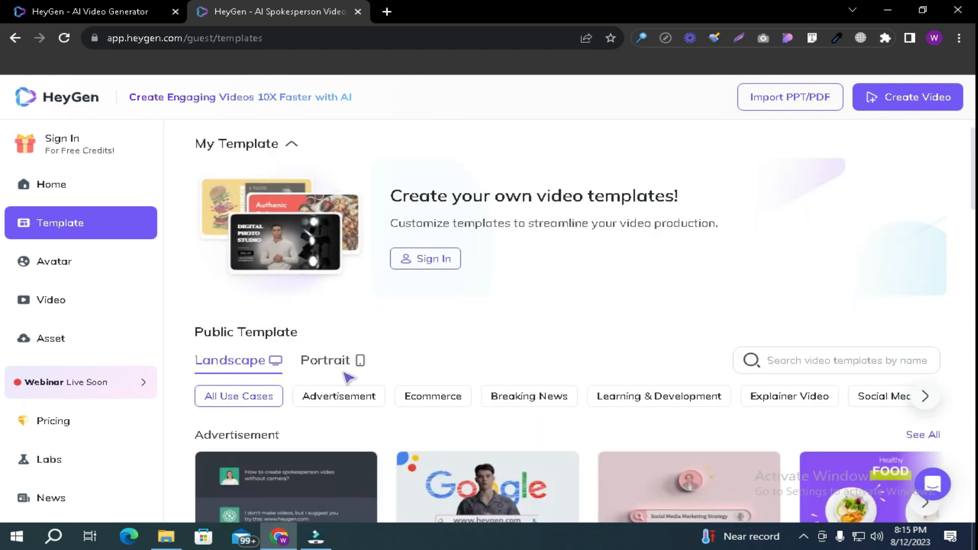
{"action": "scroll", "coordinate": [351, 378], "scroll_direction": "down", "scroll_amount": 3}
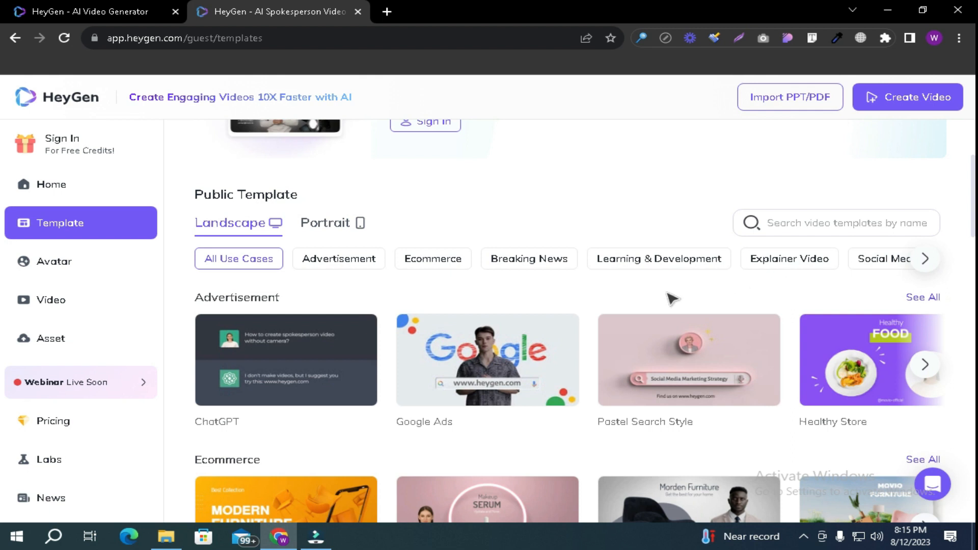
{"action": "left_click", "coordinate": [535, 265]}
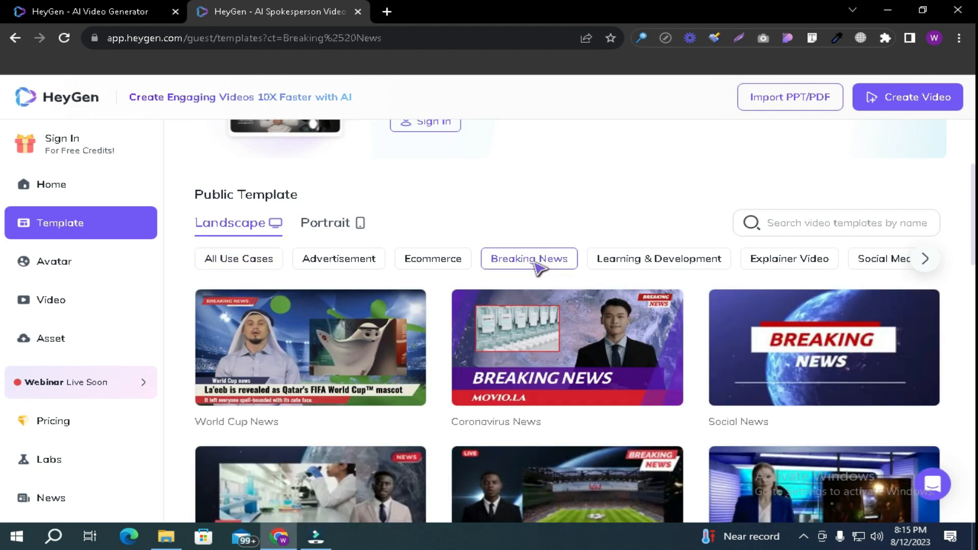
{"action": "scroll", "coordinate": [535, 265], "scroll_direction": "down", "scroll_amount": 1}
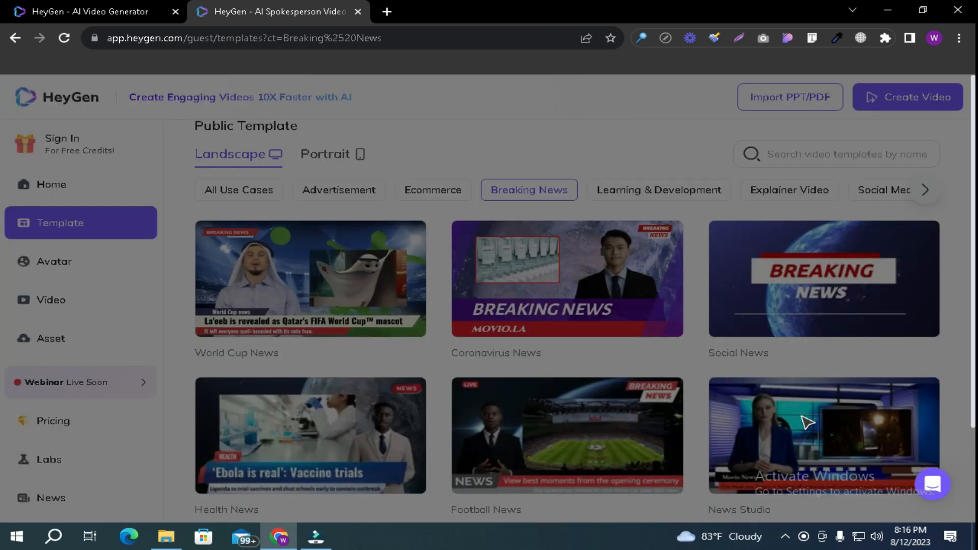
{"action": "left_click", "coordinate": [808, 422]}
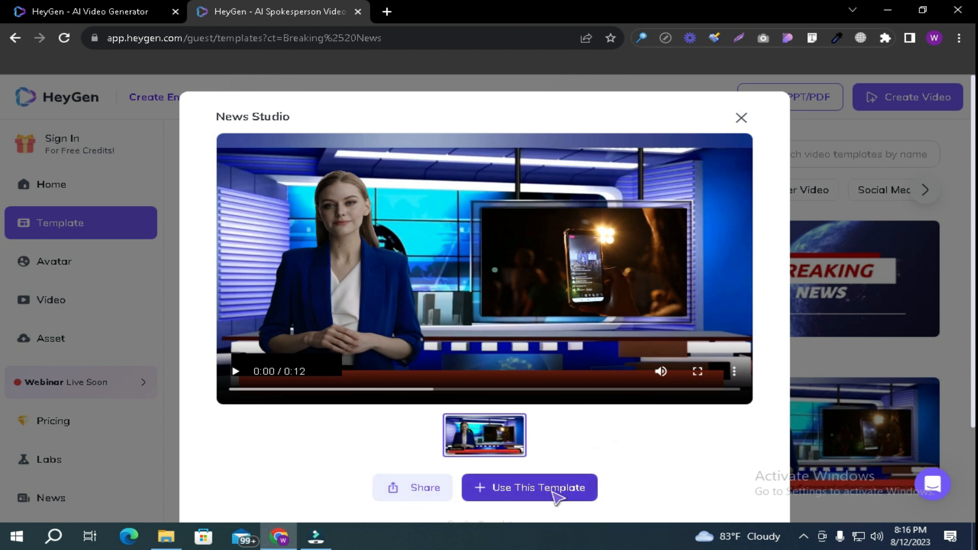
{"action": "left_click", "coordinate": [528, 496]}
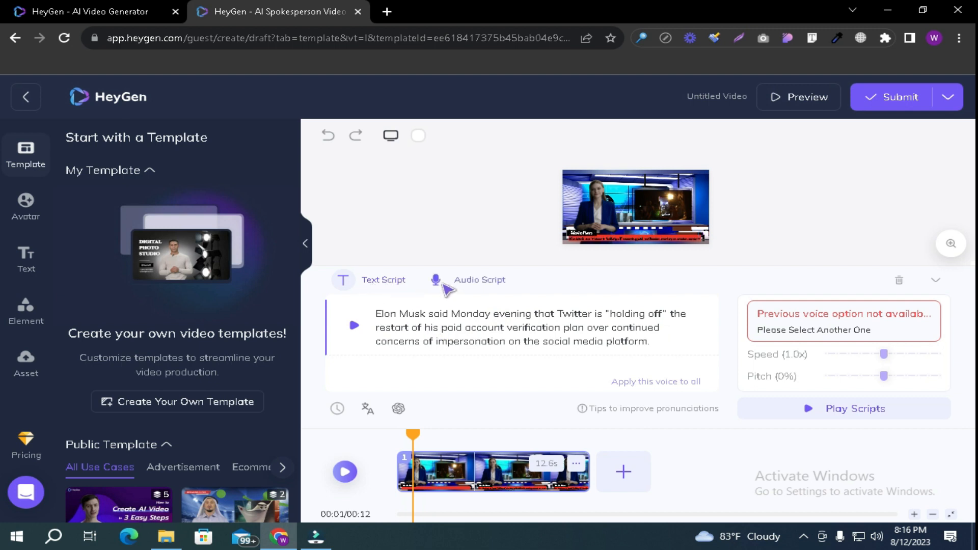
Delete the template's entire sample paragraph about Twitter verification from the text script.
{"action": "left_click", "coordinate": [654, 342]}
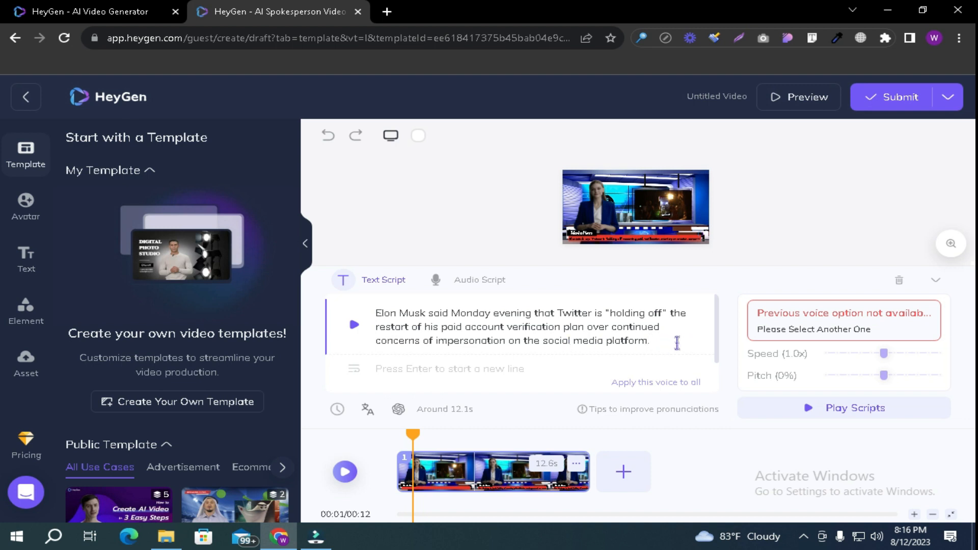
{"action": "key", "text": "BackSpace"}
{"action": "key", "text": "BackSpace"}
{"action": "key", "text": "BackSpace"}
{"action": "key", "text": "BackSpace"}
{"action": "key", "text": "BackSpace"}
{"action": "key", "text": "BackSpace"}
{"action": "key", "text": "BackSpace"}
{"action": "key", "text": "BackSpace"}
{"action": "key", "text": "BackSpace"}
{"action": "key", "text": "BackSpace"}
{"action": "key", "text": "BackSpace"}
{"action": "key", "text": "BackSpace"}
{"action": "key", "text": "BackSpace"}
{"action": "key", "text": "BackSpace"}
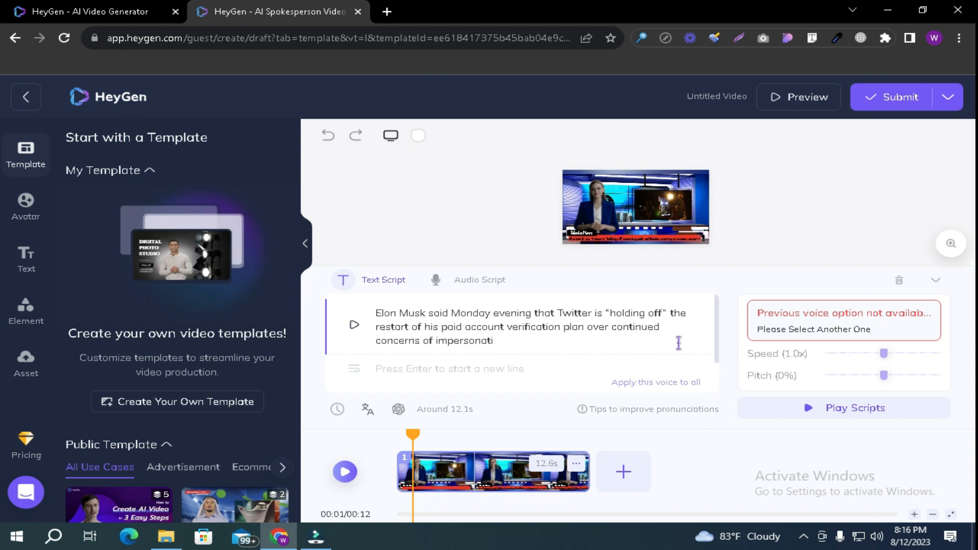
{"action": "key", "text": "ctrl+BackSpace"}
{"action": "key", "text": "ctrl+BackSpace"}
{"action": "key", "text": "ctrl+BackSpace"}
{"action": "key", "text": "ctrl+BackSpace"}
{"action": "key", "text": "ctrl+BackSpace"}
{"action": "key", "text": "ctrl+BackSpace"}
{"action": "key", "text": "ctrl+BackSpace"}
{"action": "key", "text": "ctrl+BackSpace"}
{"action": "key", "text": "ctrl+BackSpace"}
{"action": "key", "text": "ctrl+BackSpace"}
{"action": "key", "text": "ctrl+BackSpace"}
{"action": "key", "text": "ctrl+BackSpace"}
{"action": "key", "text": "ctrl+BackSpace"}
{"action": "key", "text": "ctrl+BackSpace"}
{"action": "key", "text": "ctrl+BackSpace"}
{"action": "key", "text": "ctrl+BackSpace"}
{"action": "key", "text": "ctrl+BackSpace"}
{"action": "key", "text": "ctrl+BackSpace"}
{"action": "key", "text": "ctrl+BackSpace"}
{"action": "key", "text": "ctrl+BackSpace"}
{"action": "key", "text": "ctrl+BackSpace"}
{"action": "key", "text": "ctrl+BackSpace"}
{"action": "key", "text": "ctrl+BackSpace"}
{"action": "key", "text": "ctrl+BackSpace"}
{"action": "key", "text": "ctrl+BackSpace"}
{"action": "key", "text": "ctrl+BackSpace"}
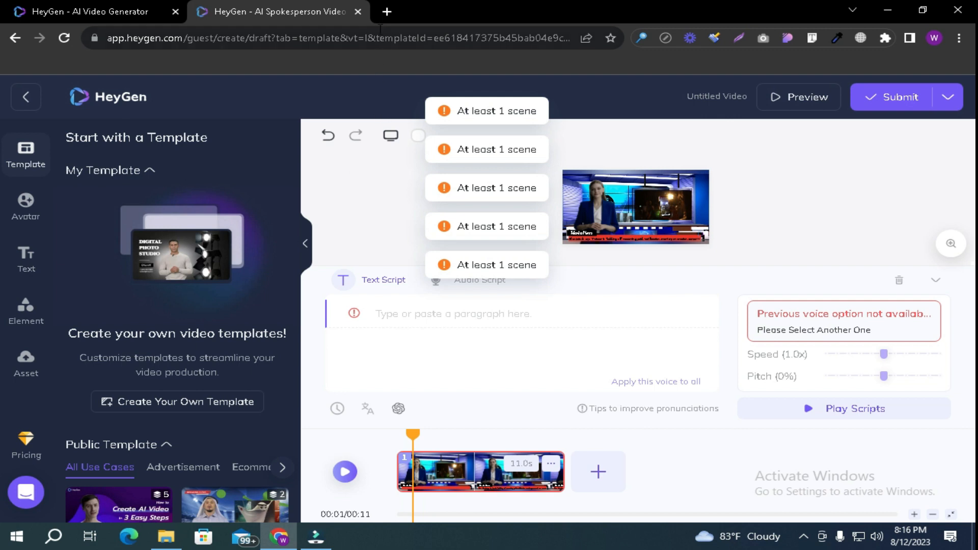
Open newsbangla24.com through the earlier "news bangla" search in a new browser tab and copy the bank cyber-attack story's headline and summary.
{"action": "left_click", "coordinate": [381, 12]}
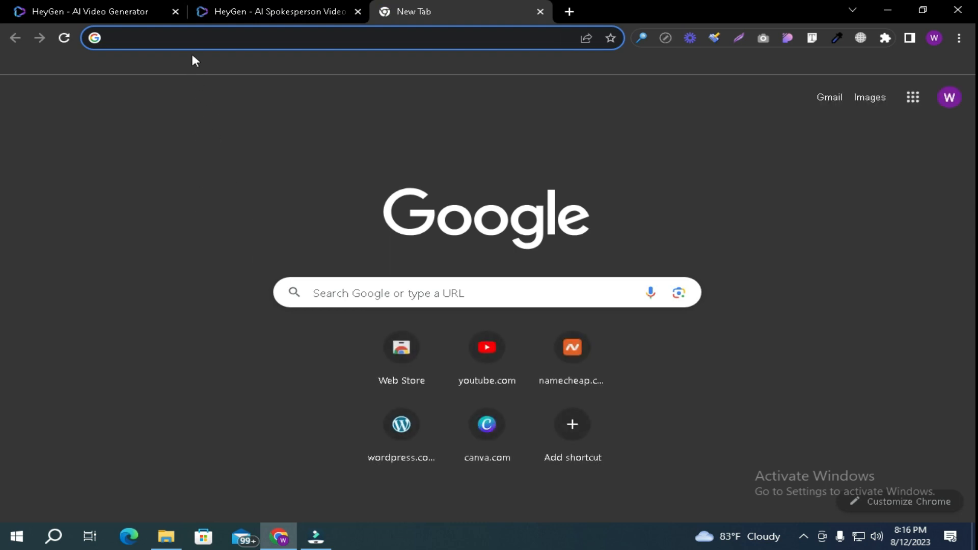
{"action": "left_click", "coordinate": [199, 44]}
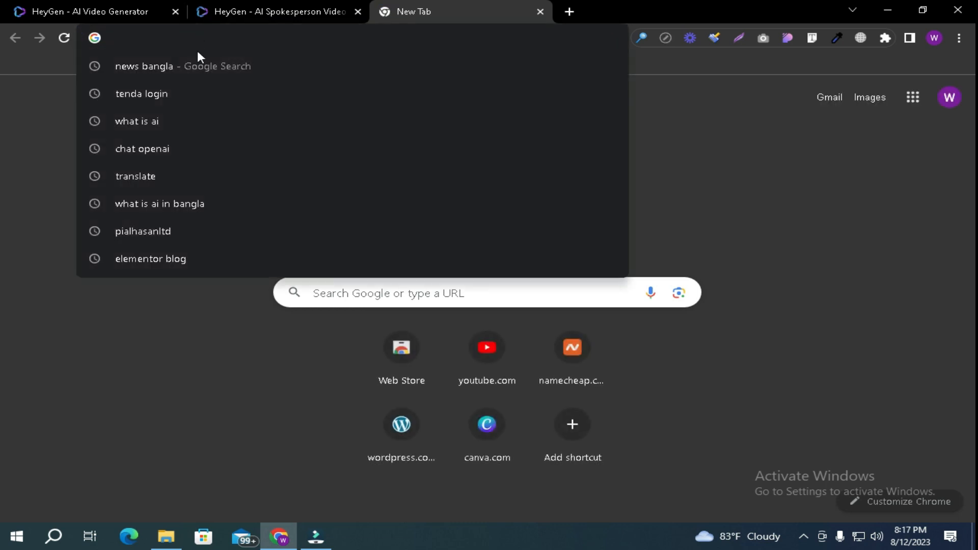
{"action": "left_click", "coordinate": [182, 68]}
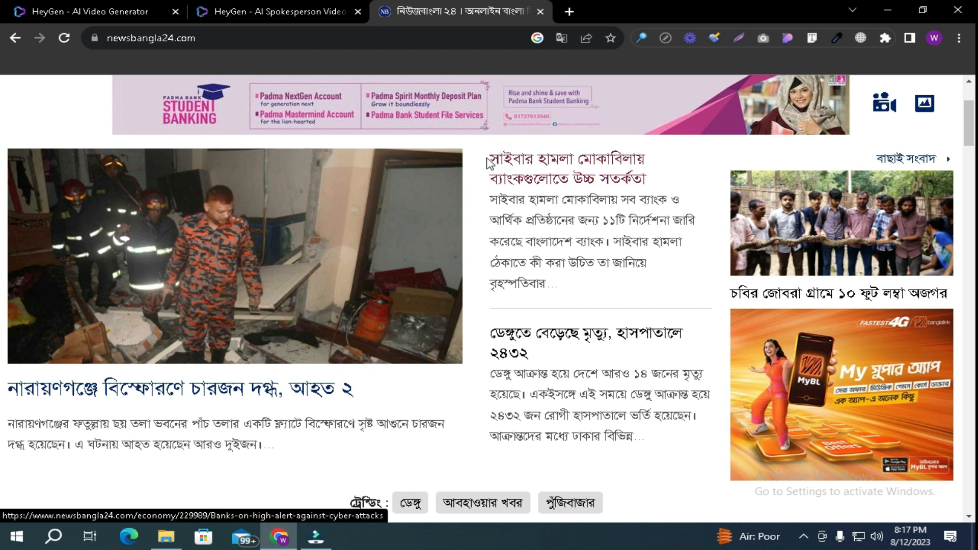
{"action": "left_click_drag", "start_coordinate": [487, 155], "coordinate": [580, 276]}
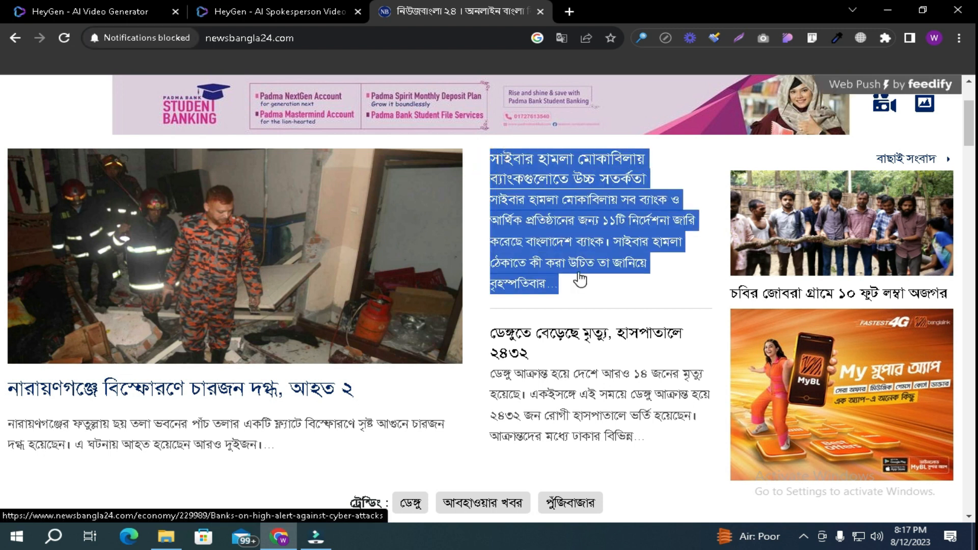
{"action": "right_click", "coordinate": [580, 256]}
{"action": "left_click", "coordinate": [625, 355]}
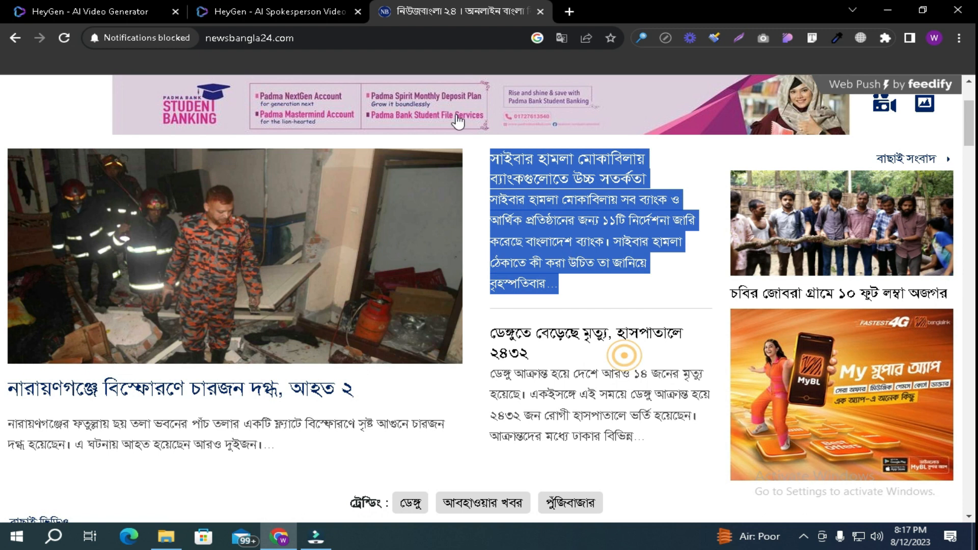
Return to the HeyGen draft and paste the copied Bangla news text into the empty text script.
{"action": "left_click", "coordinate": [282, 11]}
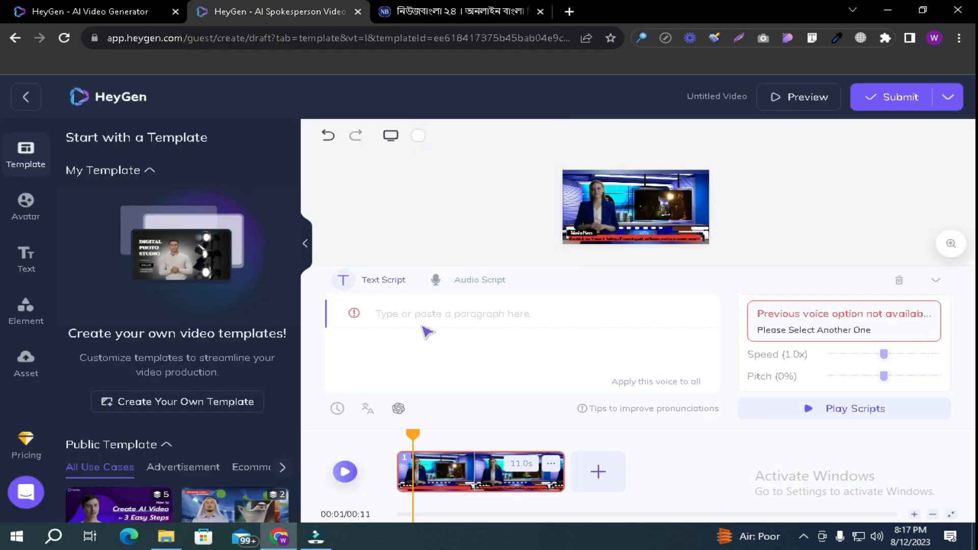
{"action": "left_click", "coordinate": [400, 314]}
{"action": "right_click", "coordinate": [400, 314]}
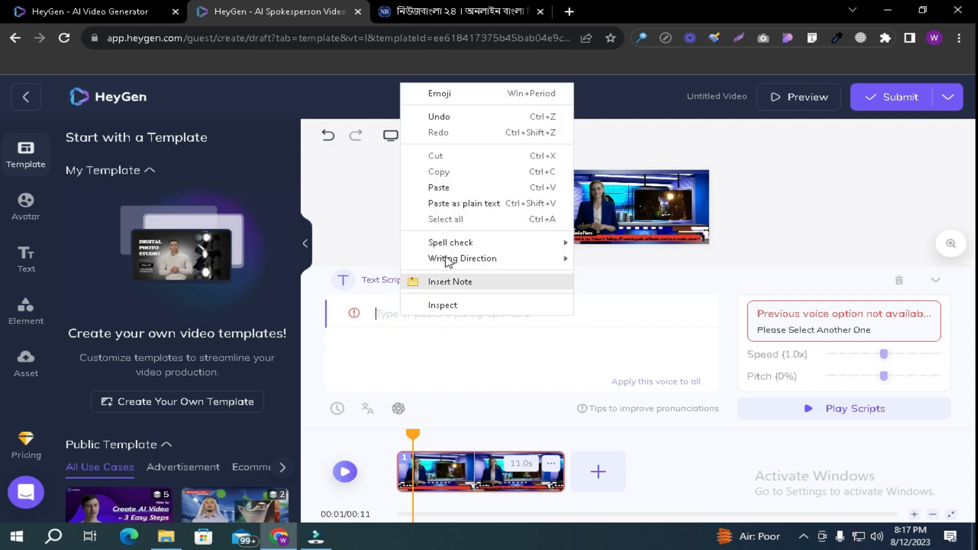
{"action": "left_click", "coordinate": [451, 189]}
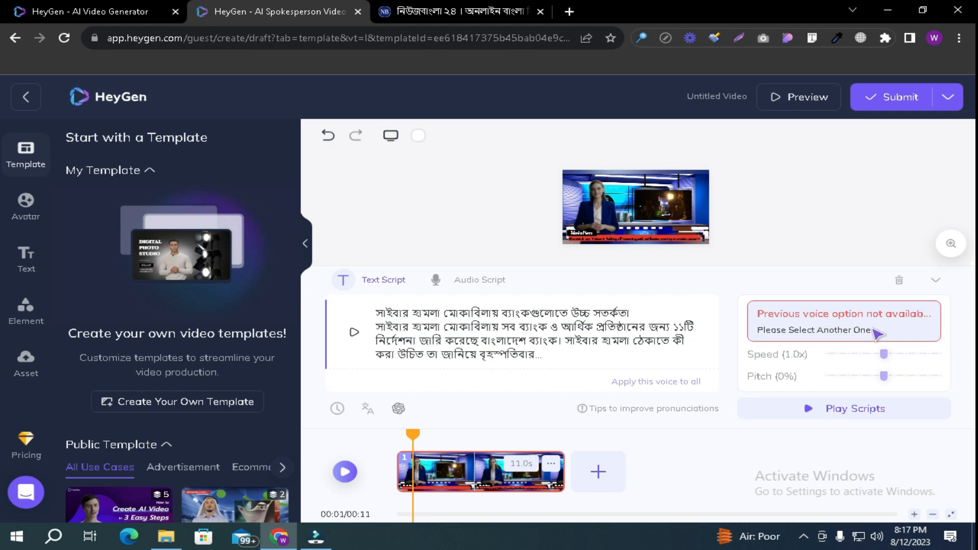
Open the AI voice selection for the script and filter the voice library to Bangla.
{"action": "left_click", "coordinate": [888, 336]}
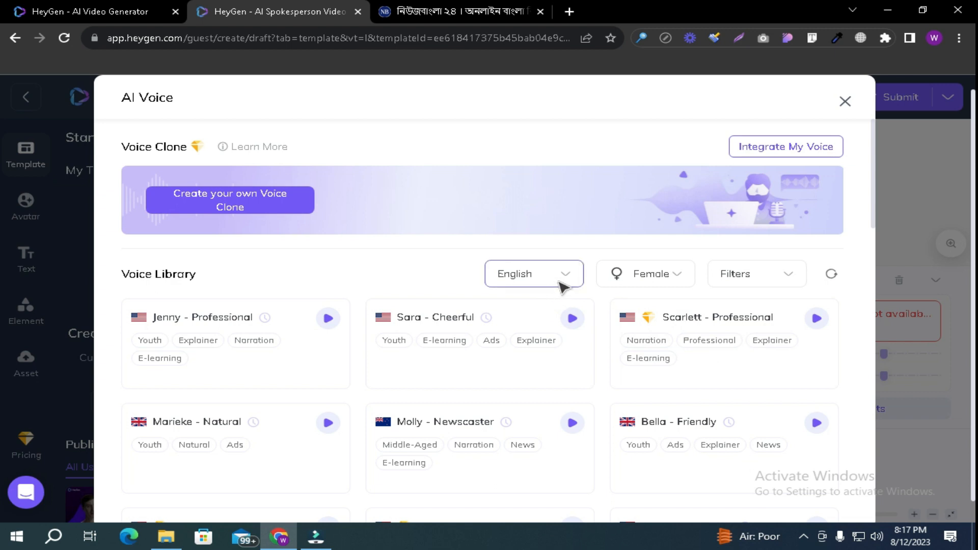
{"action": "left_click", "coordinate": [563, 285]}
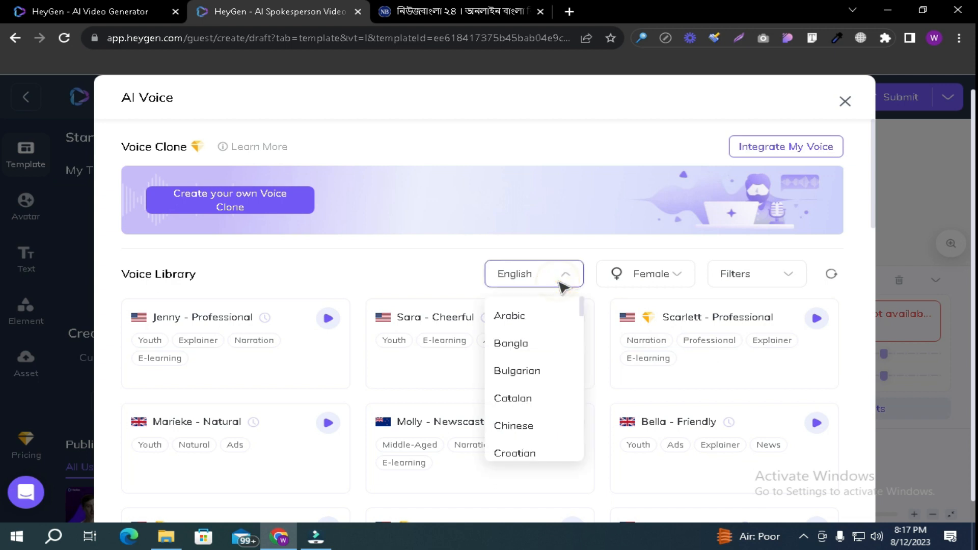
{"action": "left_click", "coordinate": [534, 344]}
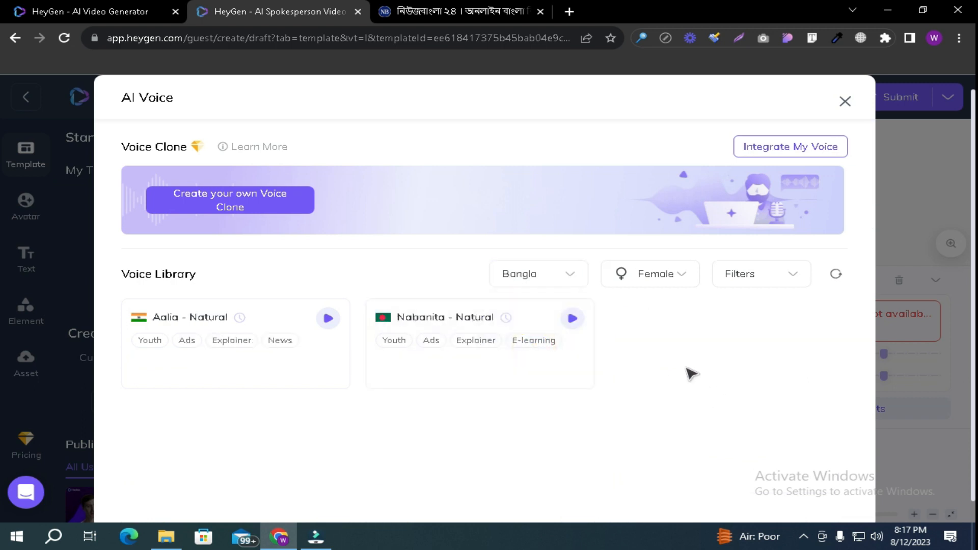
{"action": "left_click", "coordinate": [676, 279]}
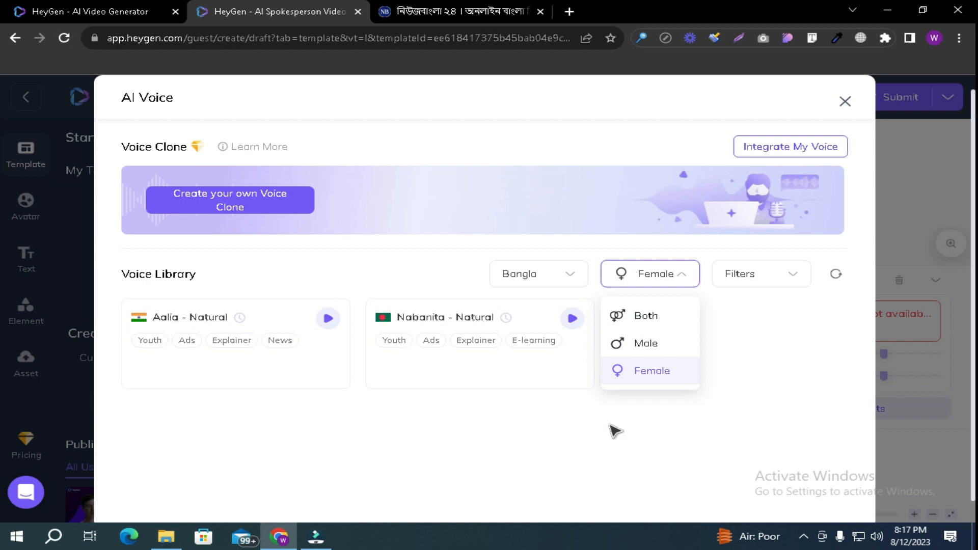
Narrow the voices to Youth age and News style, and assign the Aalia - Natural voice to the script.
{"action": "left_click", "coordinate": [771, 276]}
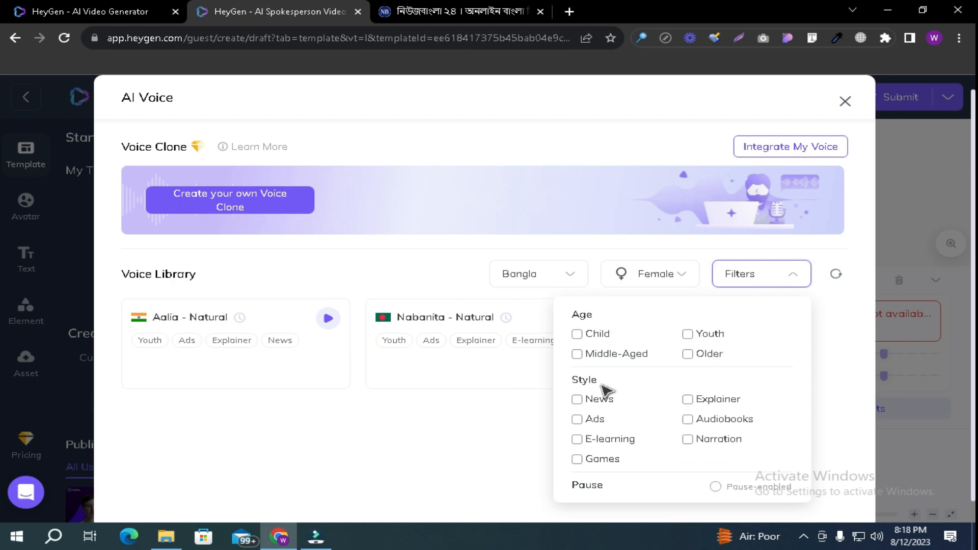
{"action": "left_click", "coordinate": [689, 334]}
{"action": "left_click", "coordinate": [578, 399]}
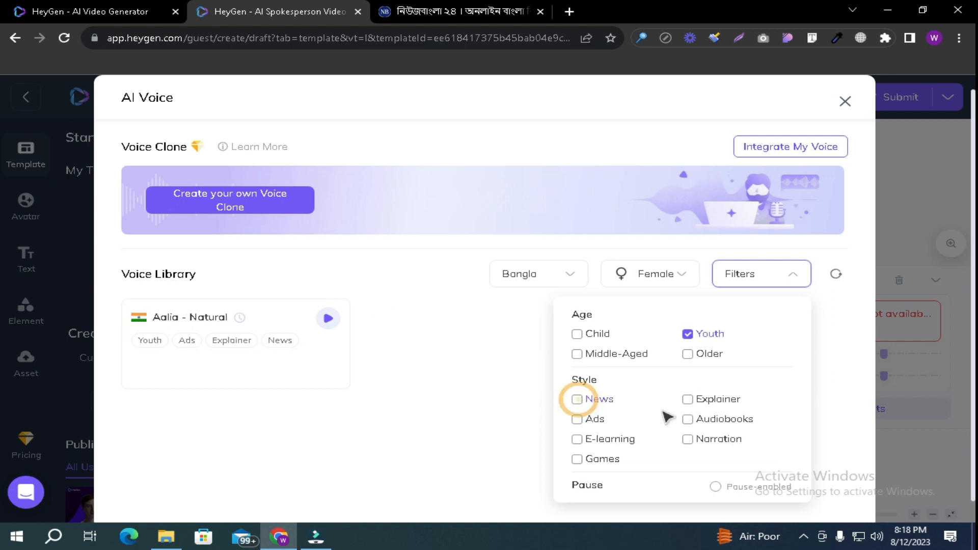
{"action": "scroll", "coordinate": [479, 459], "scroll_direction": "down", "scroll_amount": 1}
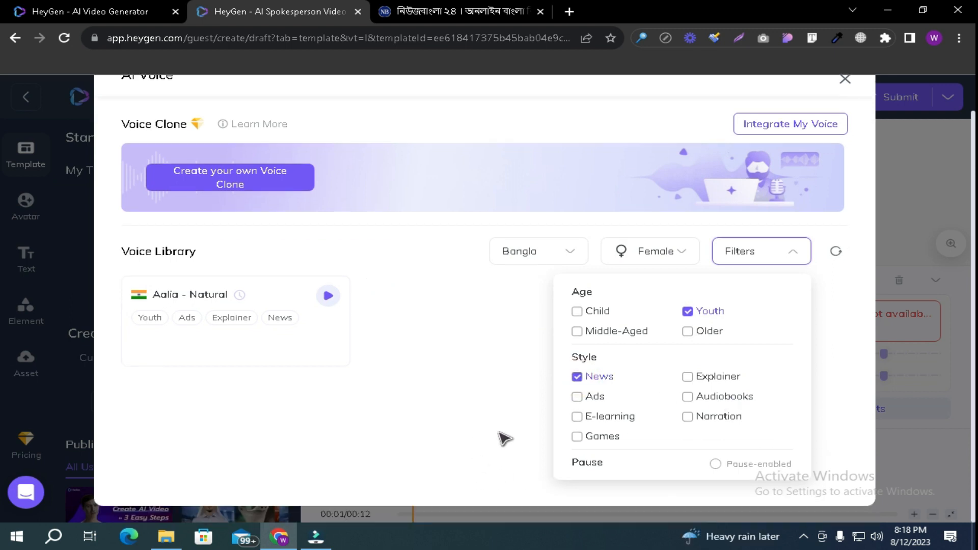
{"action": "left_click", "coordinate": [503, 435]}
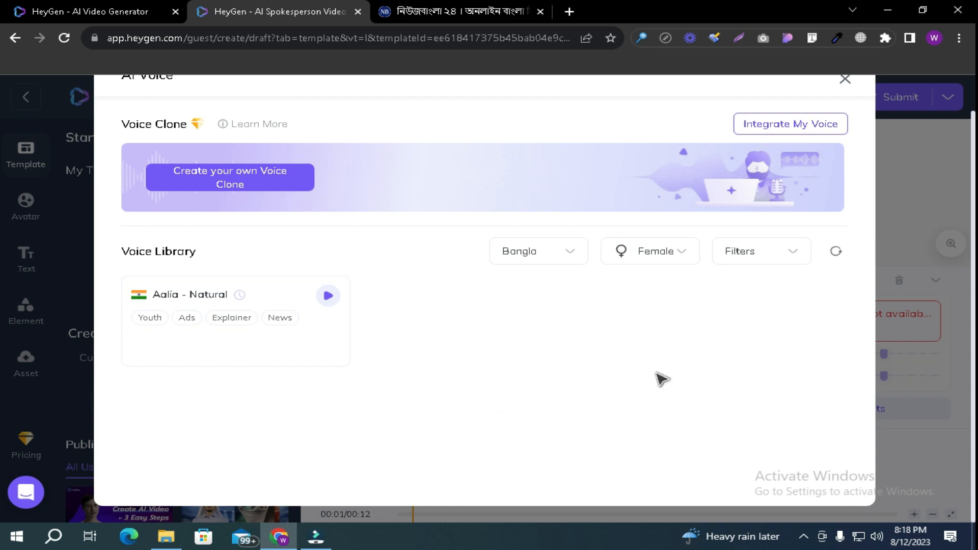
{"action": "mouse_move", "coordinate": [301, 312]}
{"action": "left_click", "coordinate": [320, 353]}
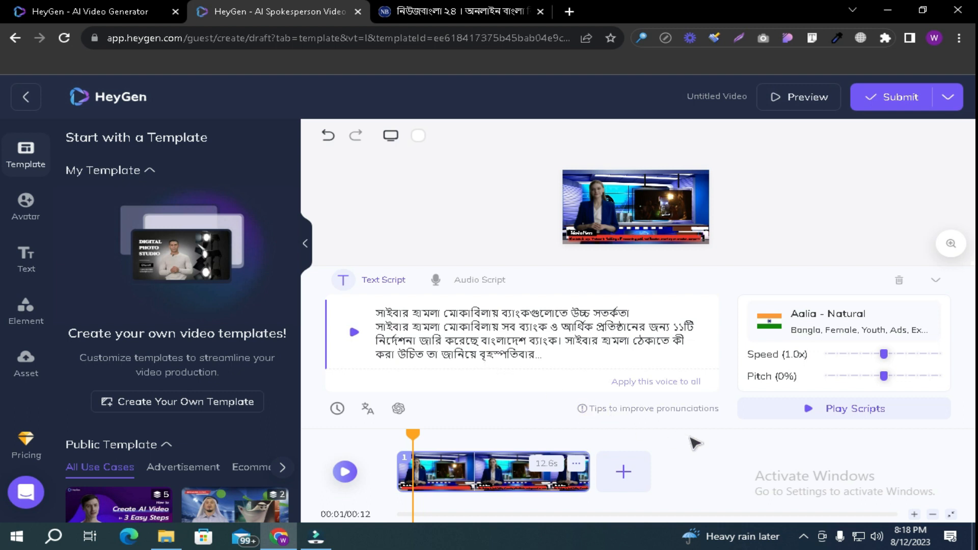
Submit the video for production, signing in with the suggested Google account and confirming the credit use.
{"action": "left_click", "coordinate": [903, 108]}
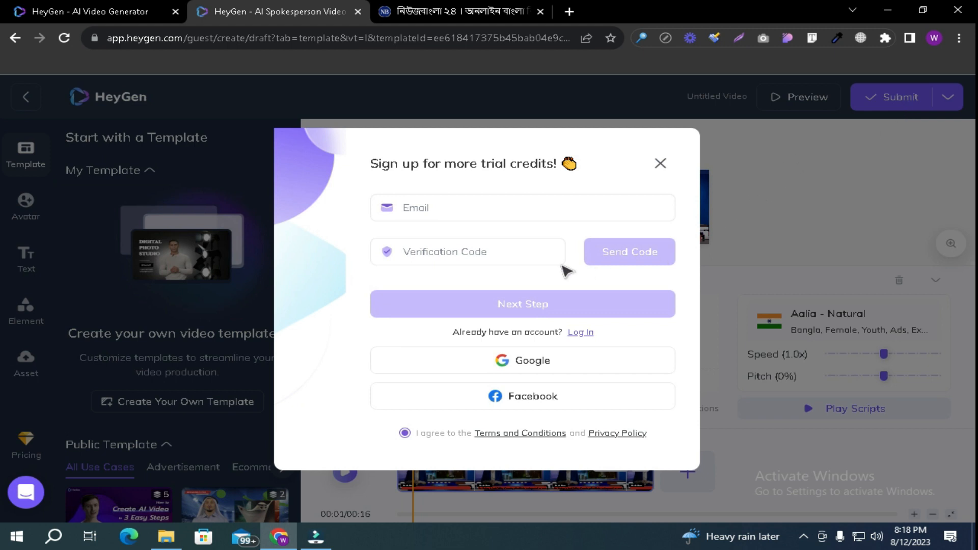
{"action": "left_click", "coordinate": [431, 210]}
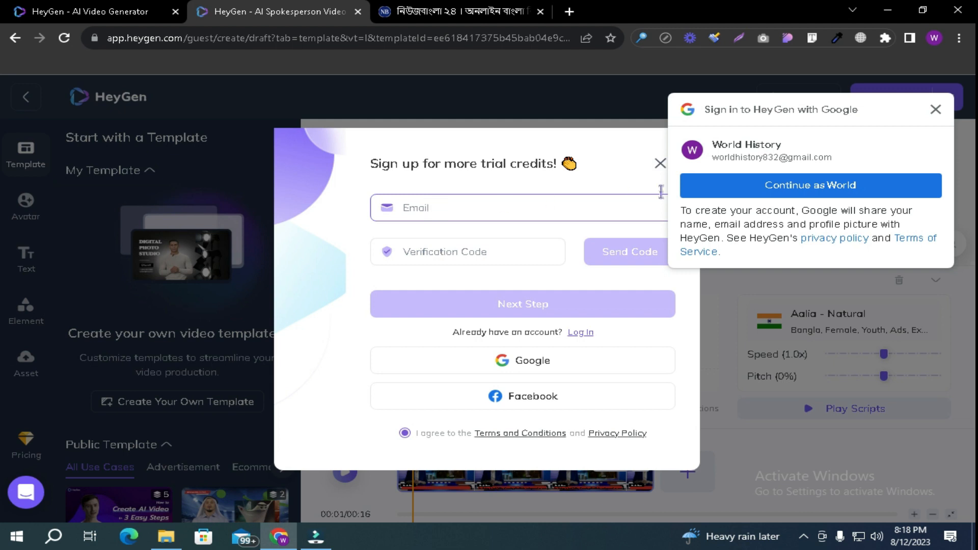
{"action": "left_click", "coordinate": [806, 187]}
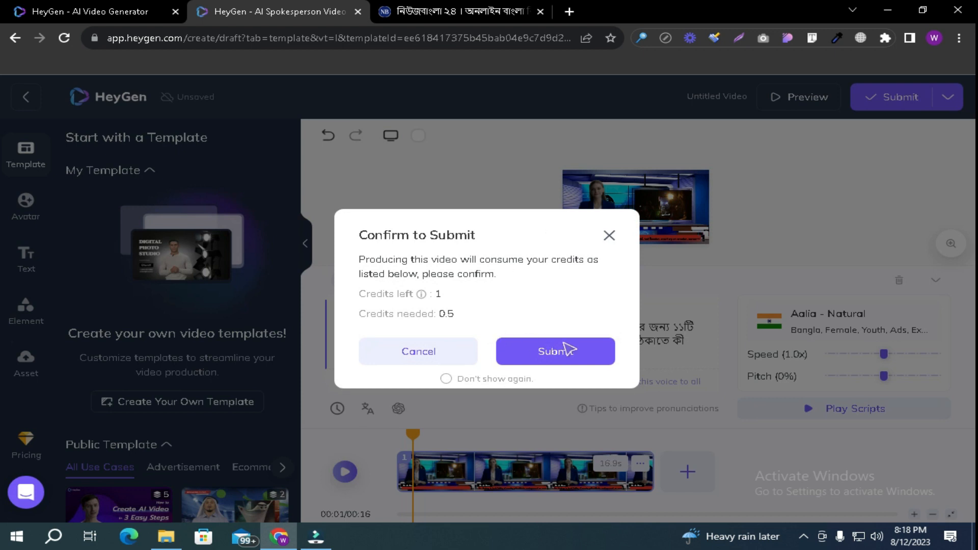
{"action": "left_click", "coordinate": [594, 355]}
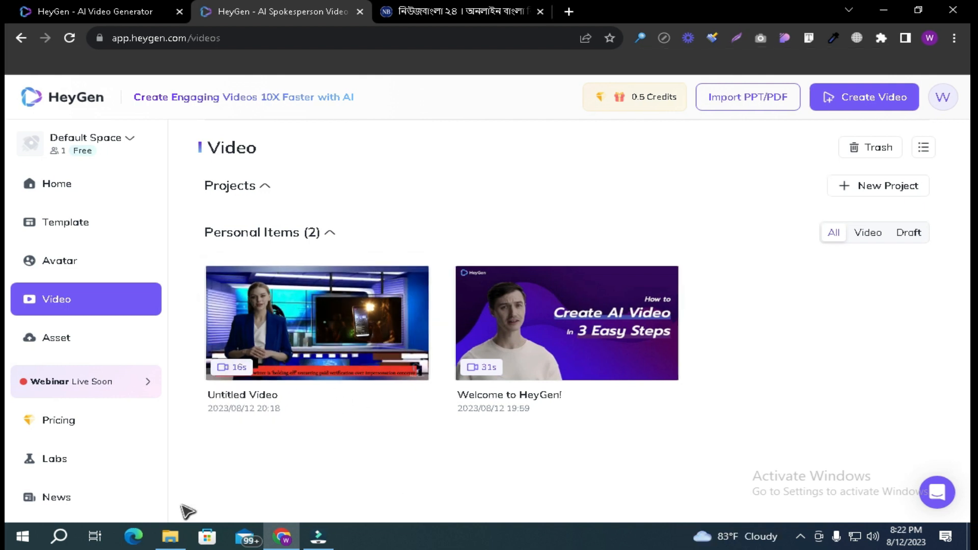
Download the finished Untitled Video and open the downloaded MP4 from the browser's recent downloads.
{"action": "mouse_move", "coordinate": [251, 294]}
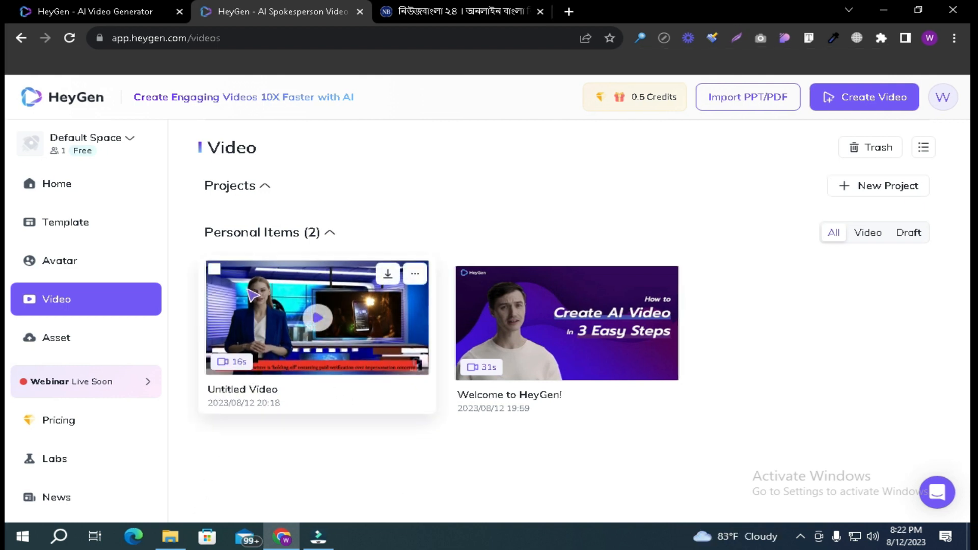
{"action": "left_click", "coordinate": [388, 274]}
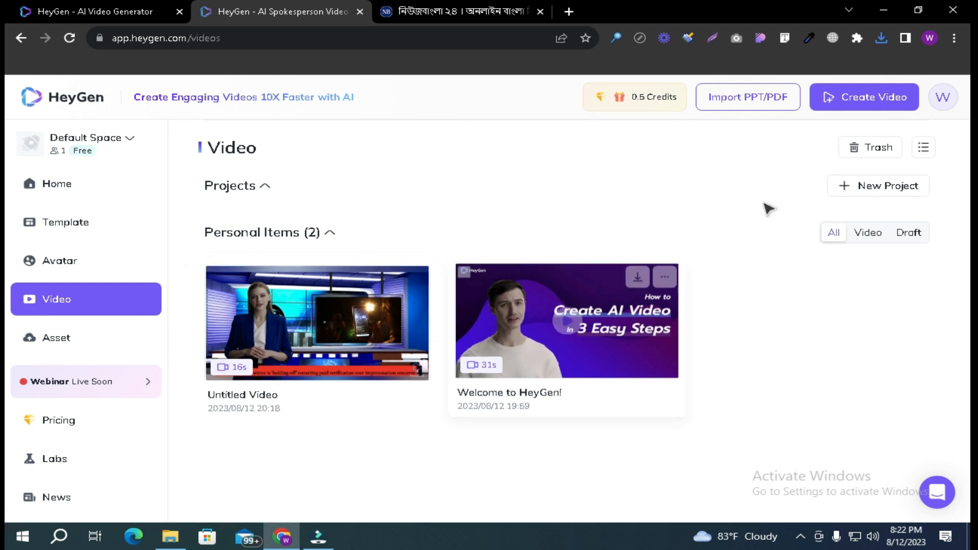
{"action": "left_click", "coordinate": [883, 40]}
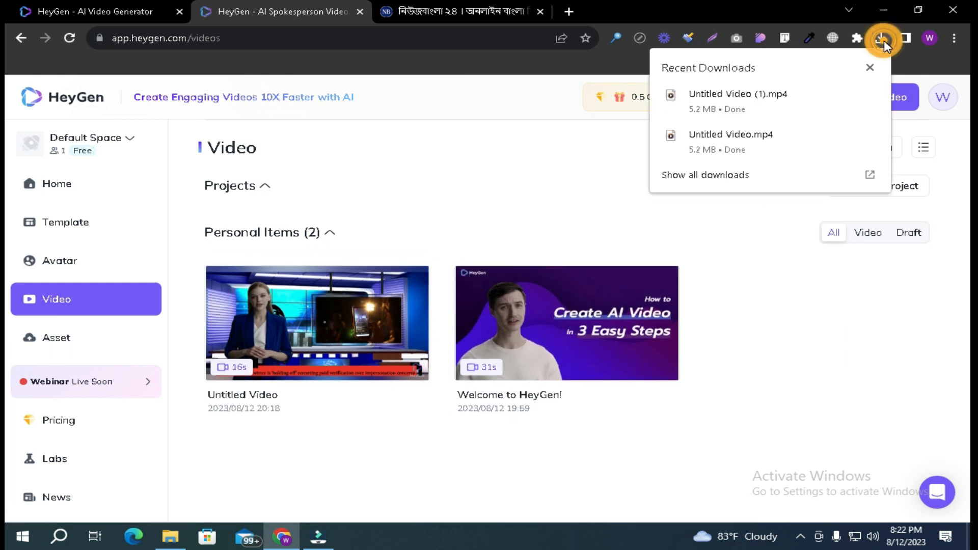
{"action": "left_click", "coordinate": [730, 120]}
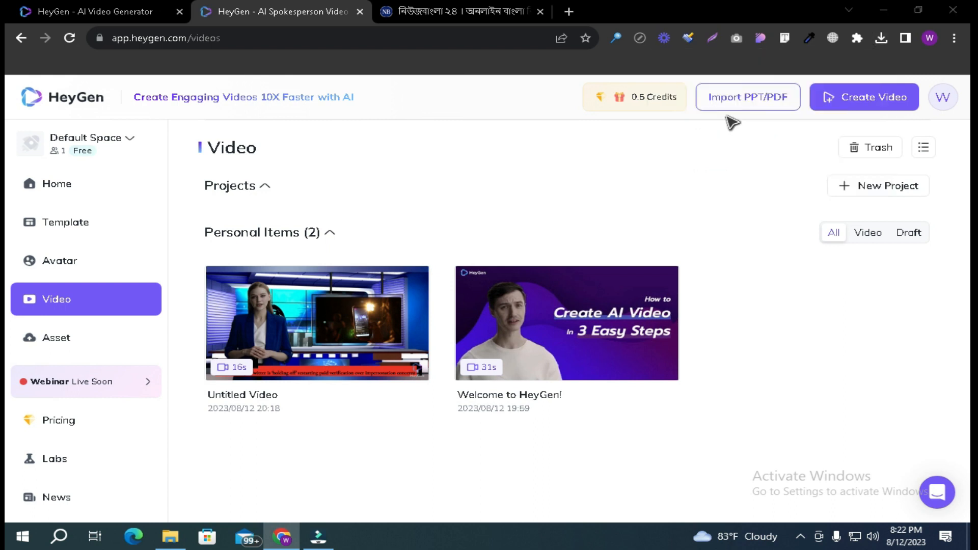